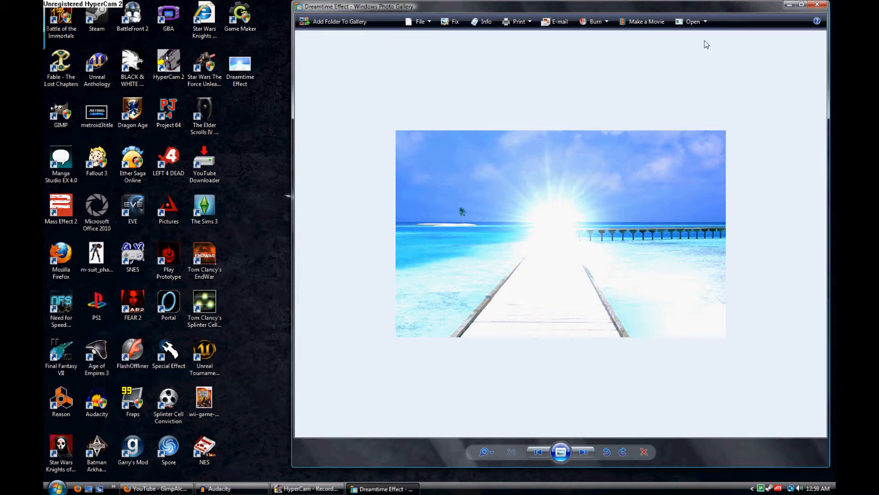
Minimize the photo viewer, launch GIMP from the desktop and reposition its main window
click(789, 5)
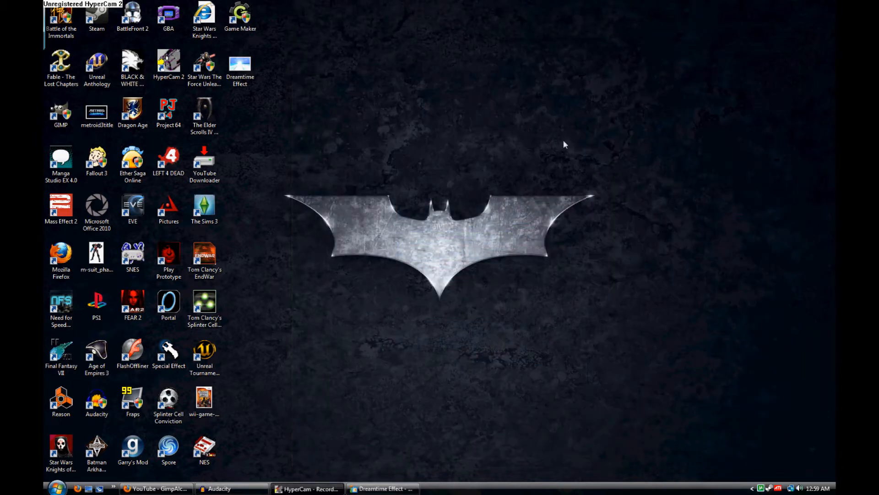
double_click(63, 114)
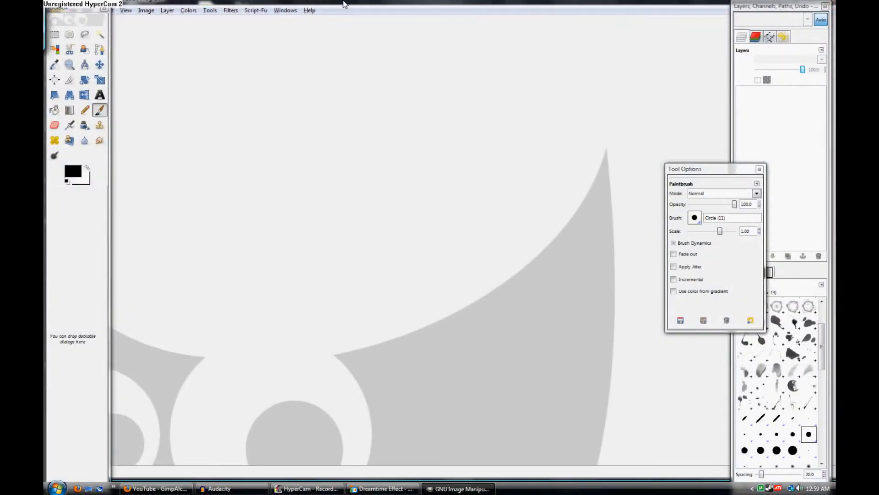
drag(345, 4, 400, 3)
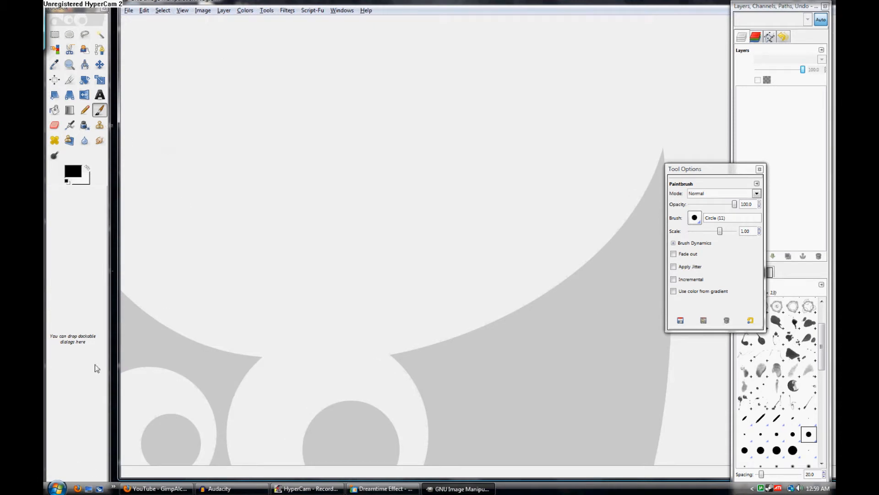
click(61, 483)
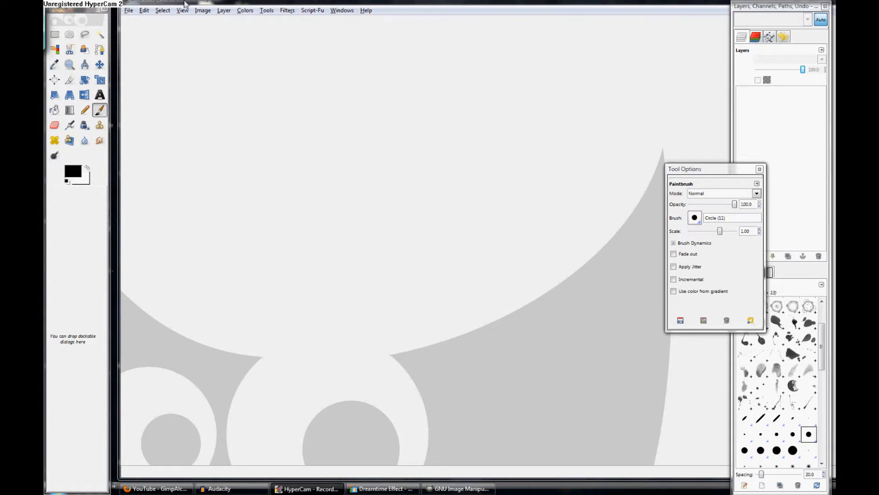
Open 01_walk_feild.jpg from the Pictures folder and reposition its image window
click(128, 10)
click(133, 42)
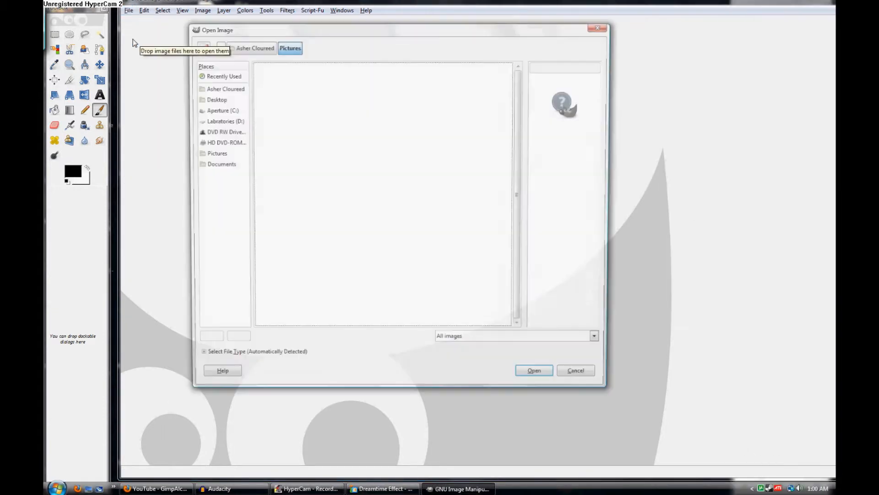
click(215, 155)
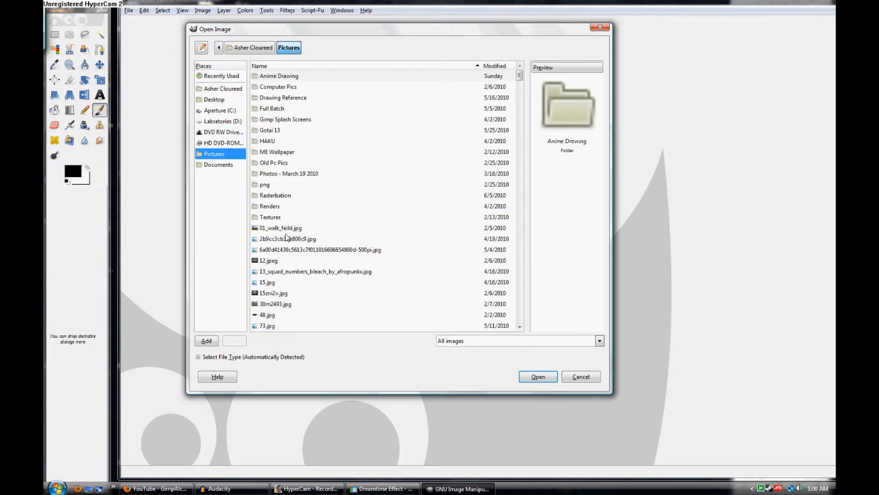
click(287, 229)
click(280, 240)
click(279, 249)
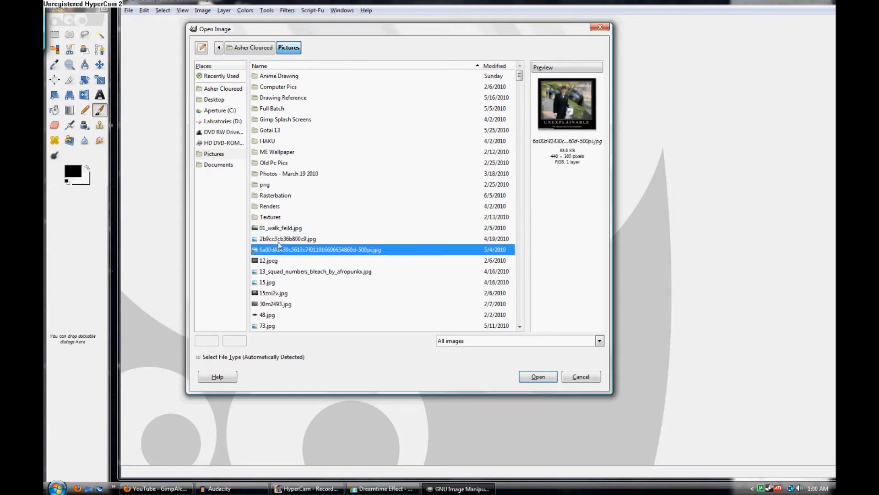
click(274, 271)
click(271, 282)
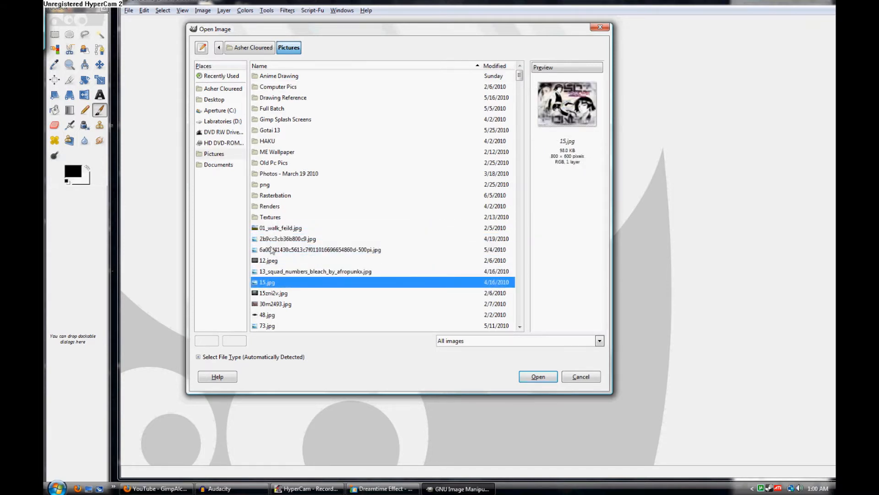
click(280, 232)
click(534, 376)
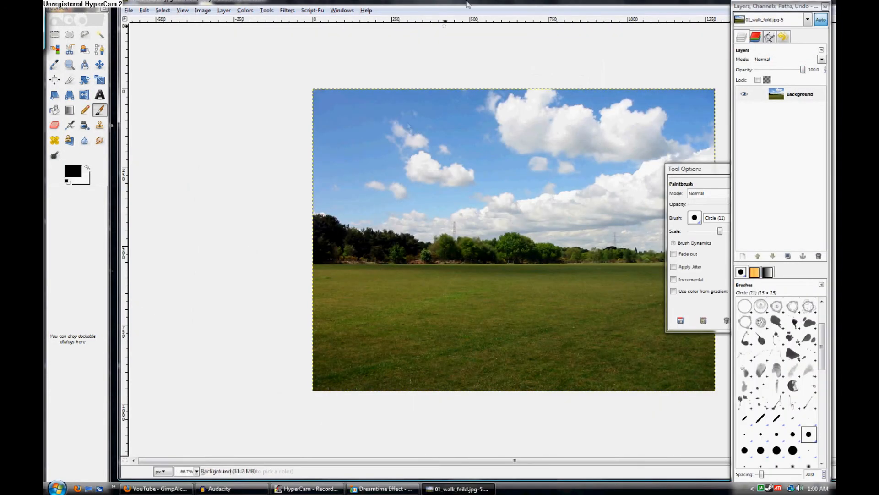
drag(469, 4, 410, 10)
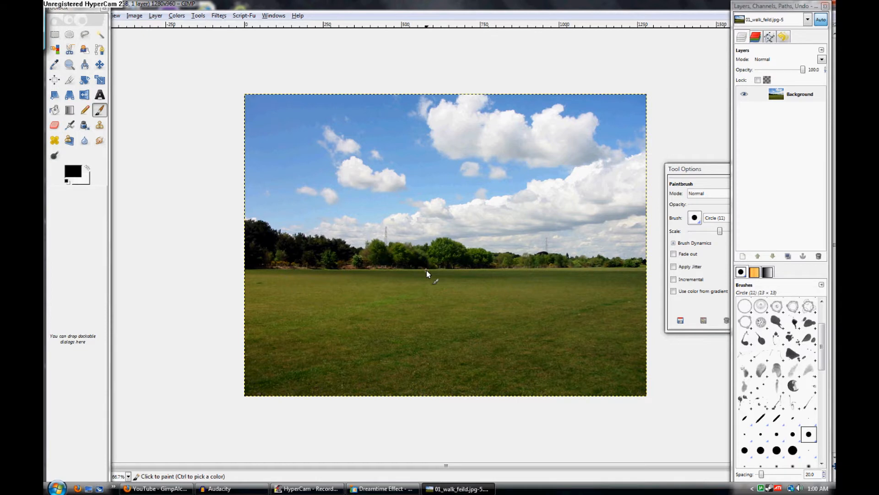
Apply Brightness-Contrast to the field photo with brightness 31 and contrast 31
key(m)
click(176, 15)
click(316, 7)
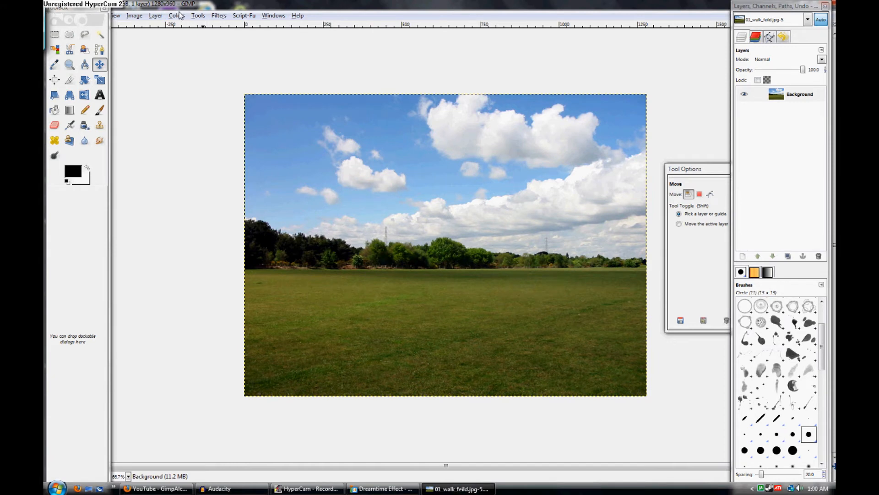
click(179, 15)
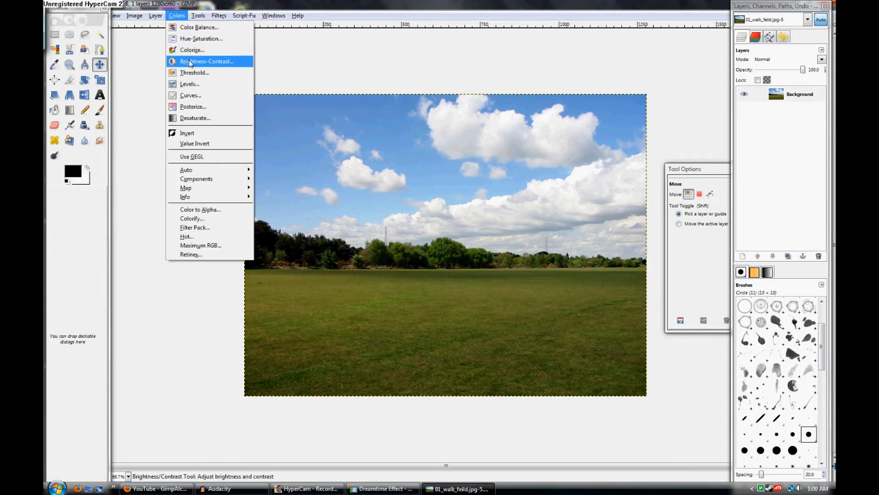
click(192, 62)
click(177, 16)
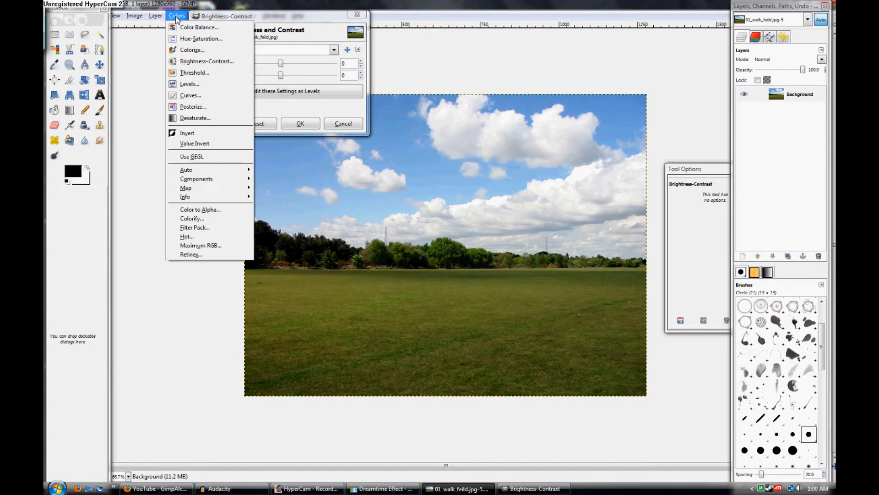
click(180, 62)
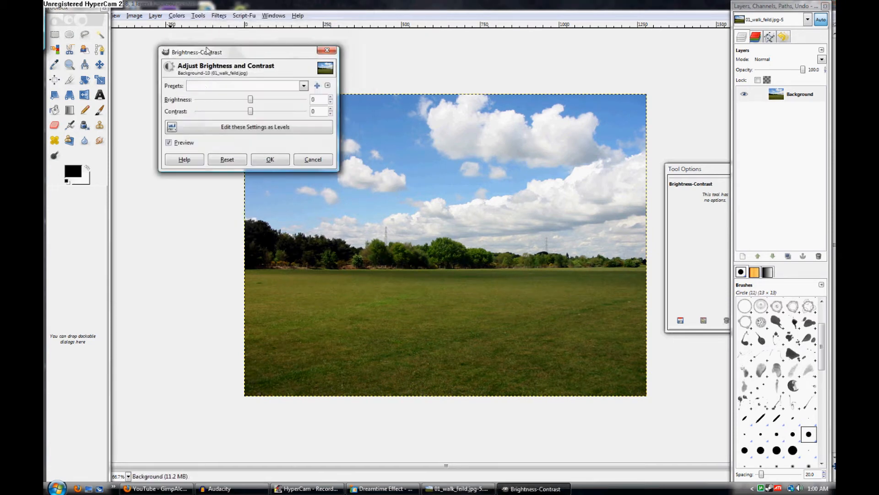
drag(250, 111, 265, 122)
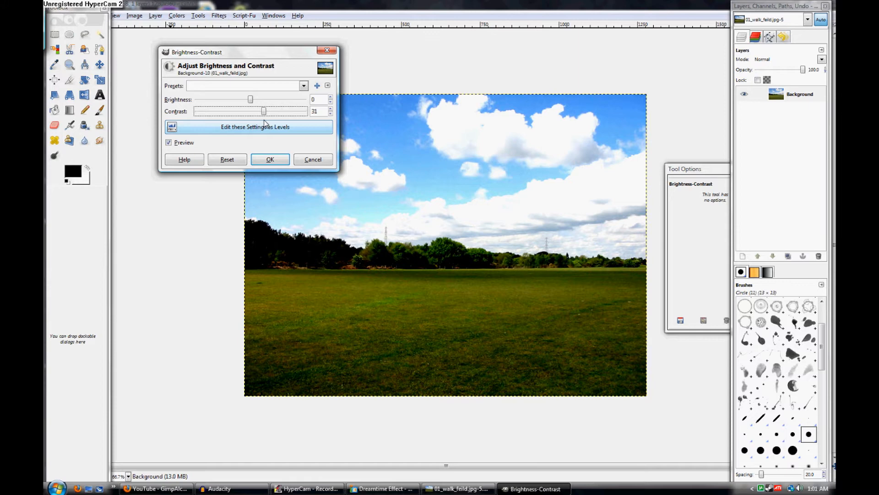
drag(250, 99, 264, 102)
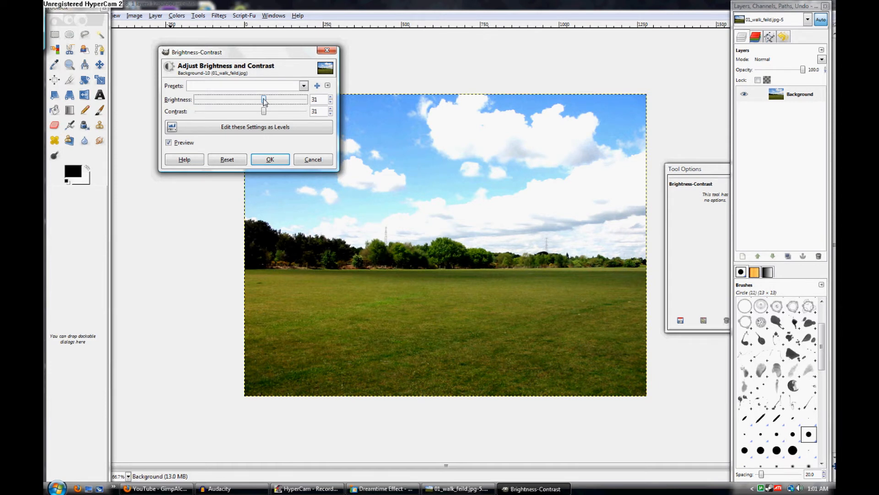
click(270, 161)
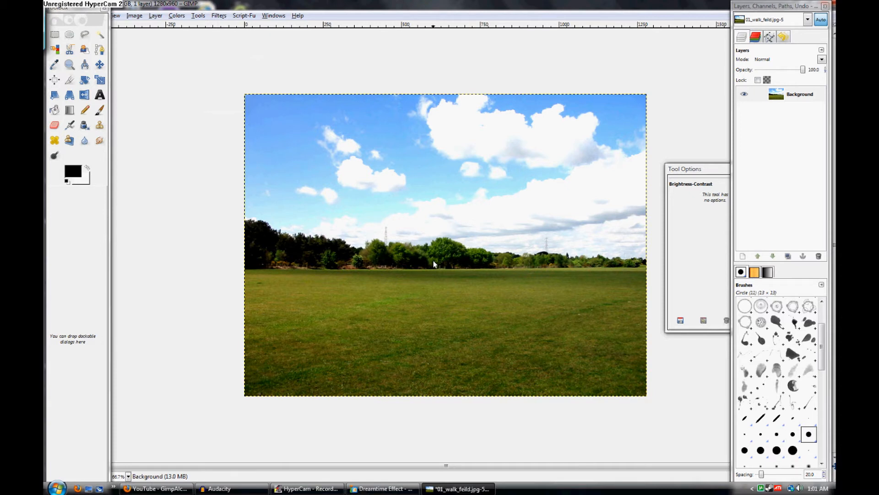
Apply the Lighting Effects filter with its default settings to add a glow at the photo's centre
click(177, 16)
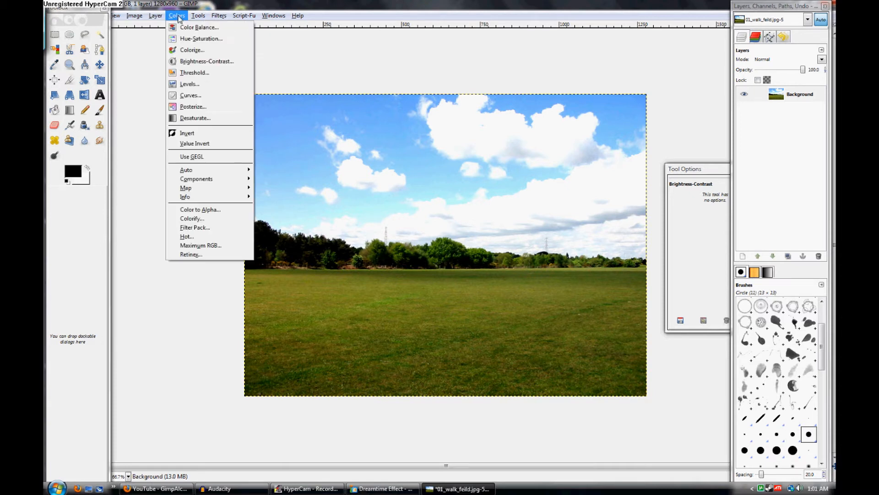
mouse_move(219, 15)
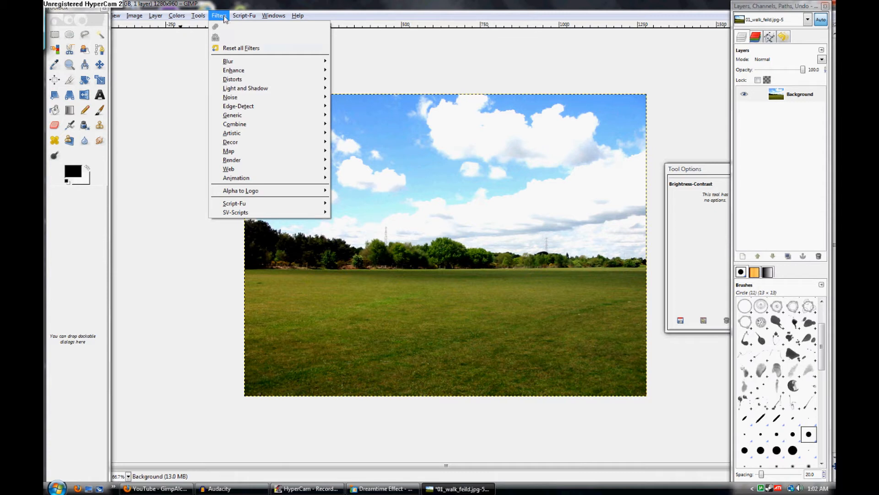
mouse_move(259, 89)
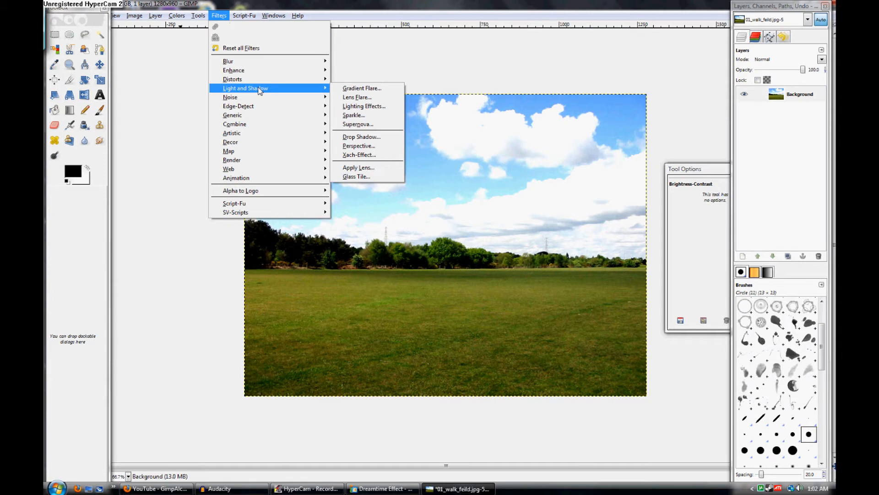
click(355, 107)
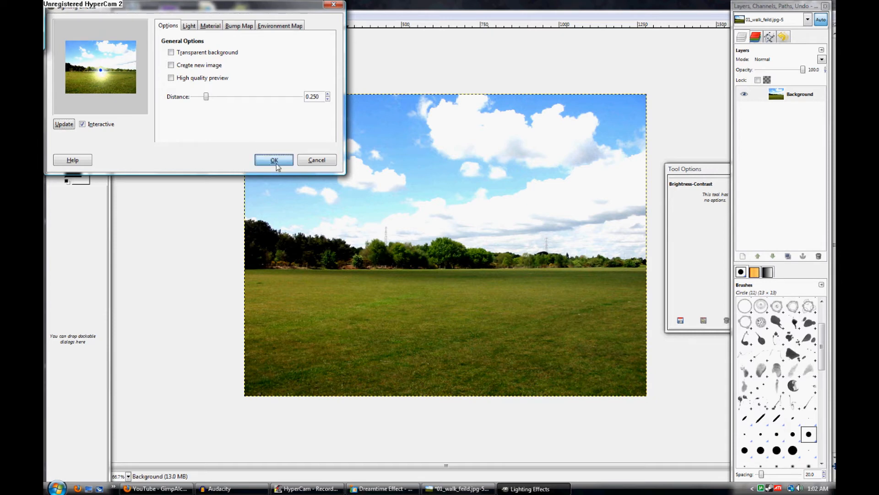
click(274, 161)
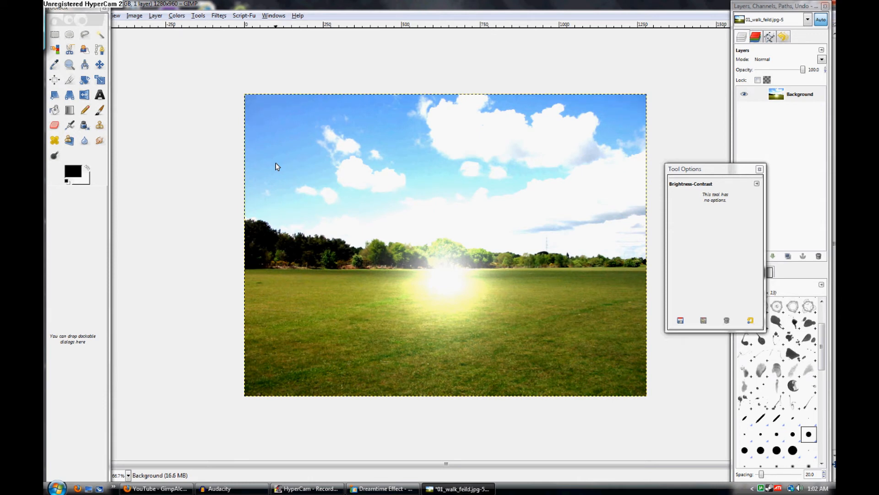
Set up a Supernova filter centred on the glow at X 633, Y 556 pixels with radius 45
click(219, 15)
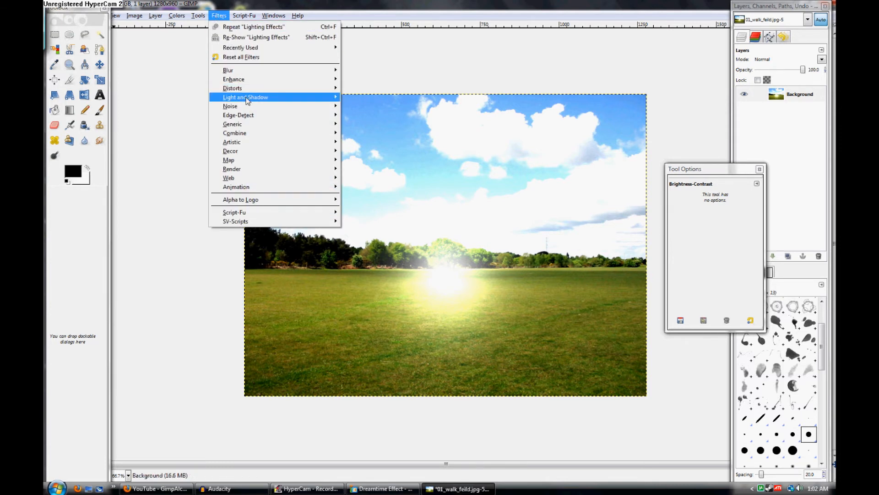
mouse_move(245, 102)
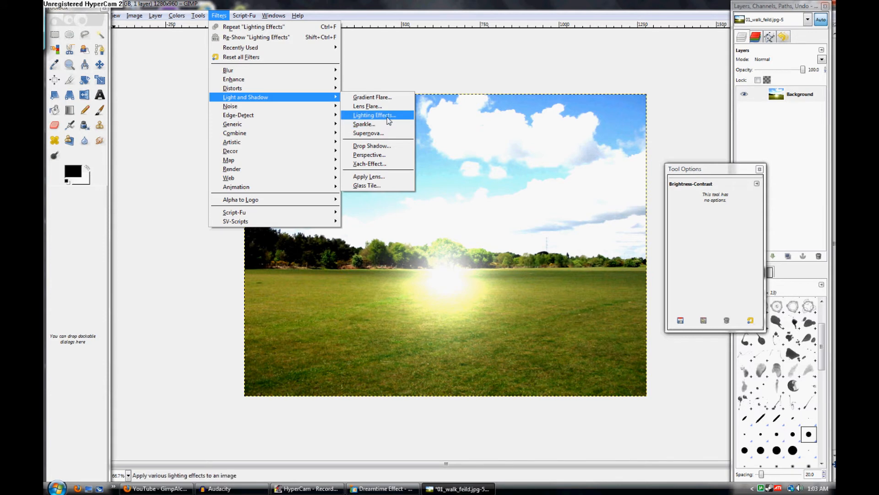
click(385, 134)
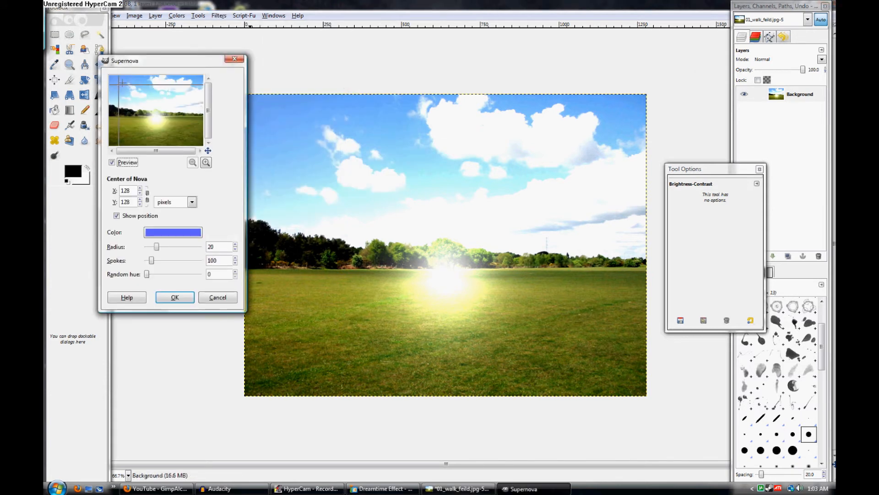
drag(156, 117, 156, 117)
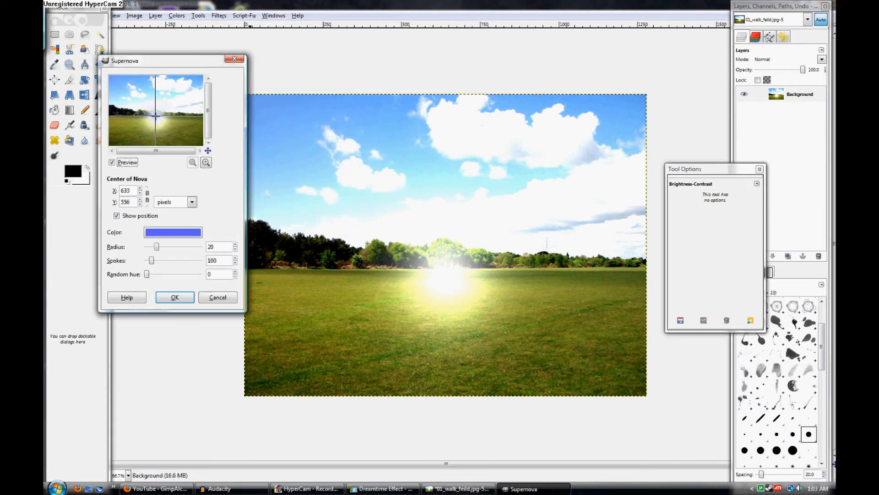
drag(160, 246, 171, 247)
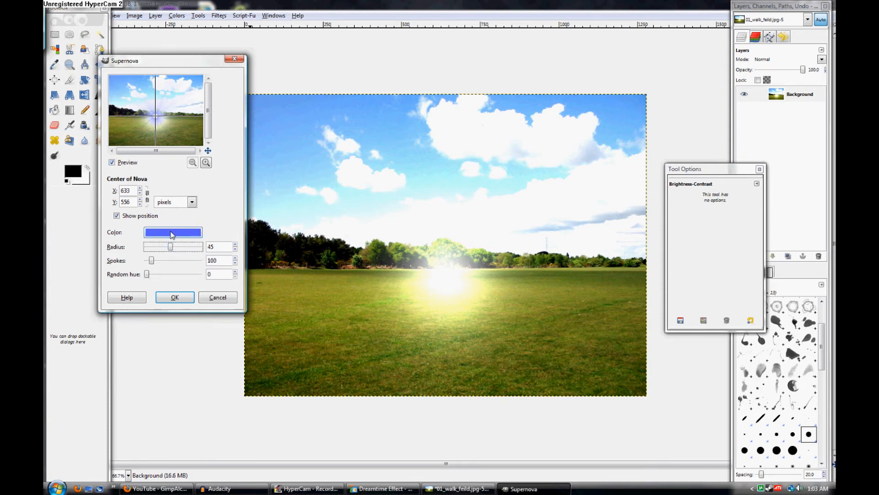
Set the supernova's color to white (ffffff) and apply the filter
click(171, 233)
drag(132, 213, 148, 224)
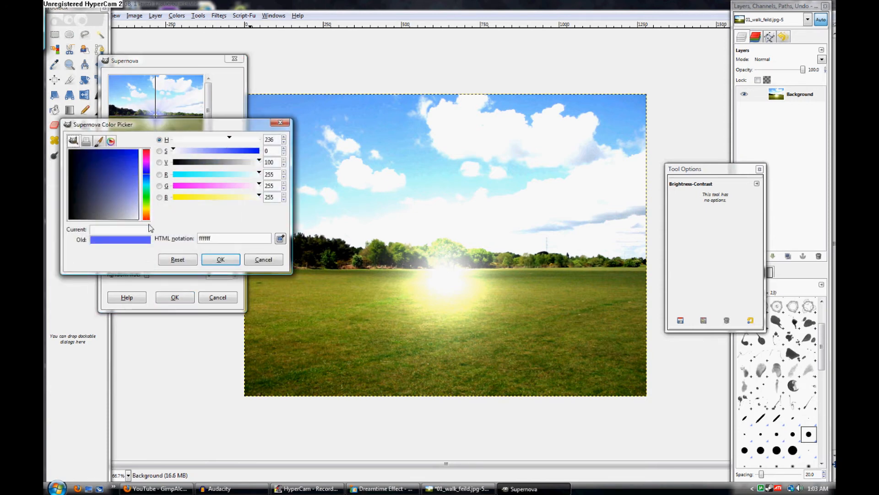
click(224, 260)
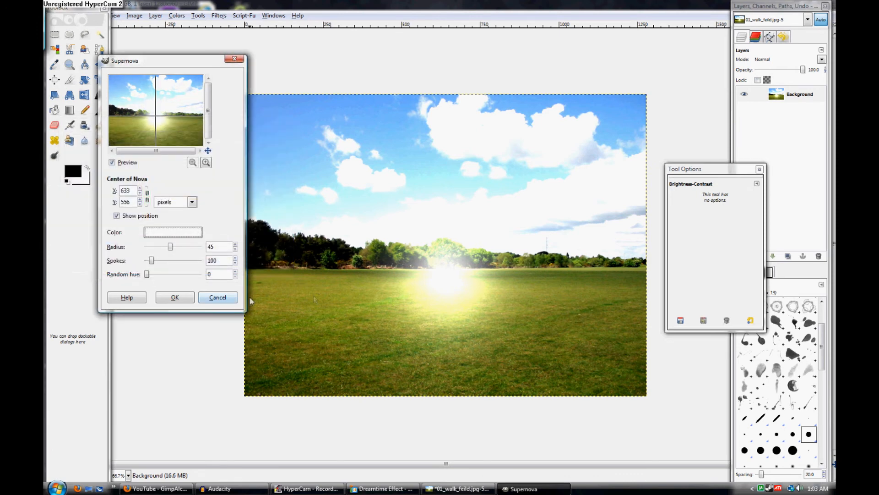
click(178, 304)
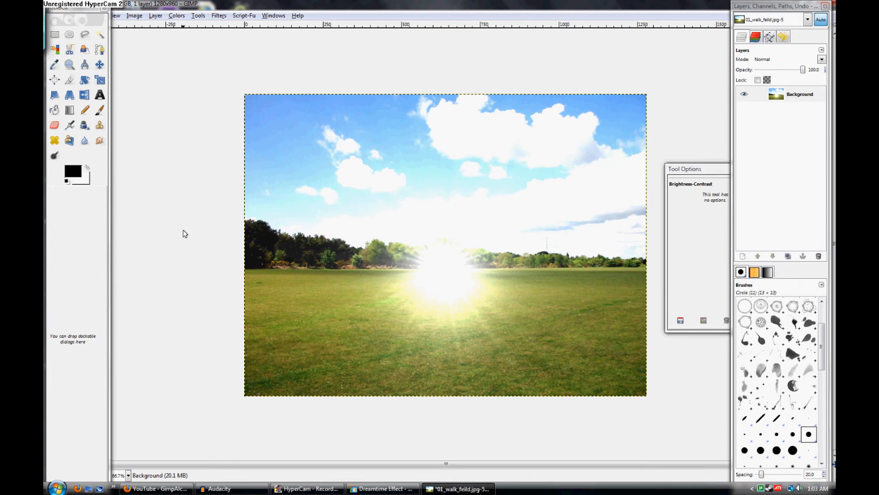
Apply an S-shaped Value curve, raising the highlights to about x 157, y 193 and pulling the shadows below the diagonal
click(198, 16)
mouse_move(177, 16)
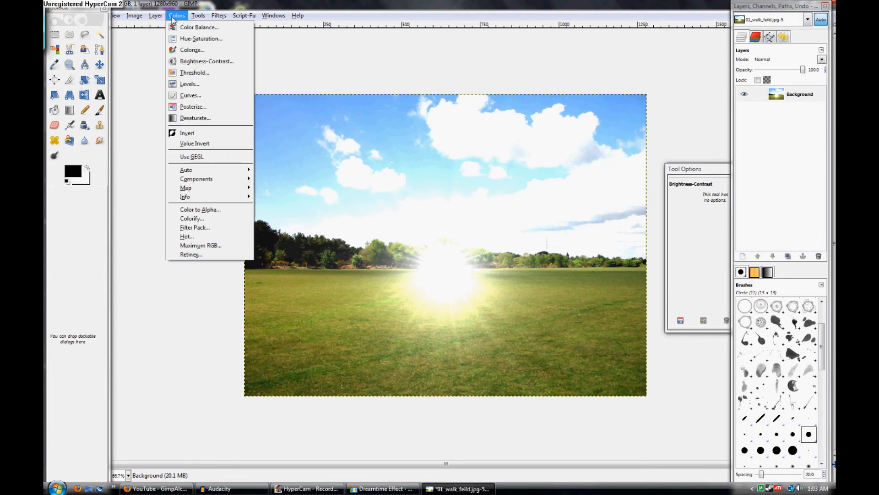
click(186, 96)
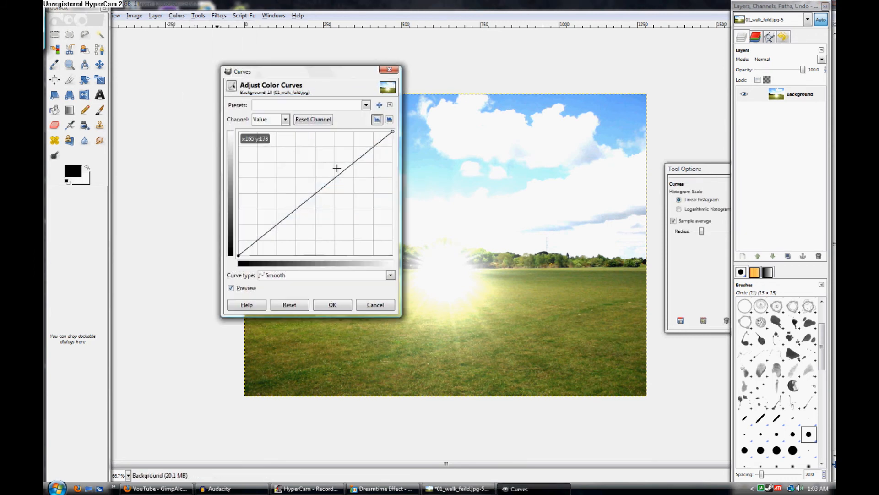
mouse_move(341, 172)
mouse_down()
mouse_move(330, 145)
mouse_move(334, 161)
mouse_up()
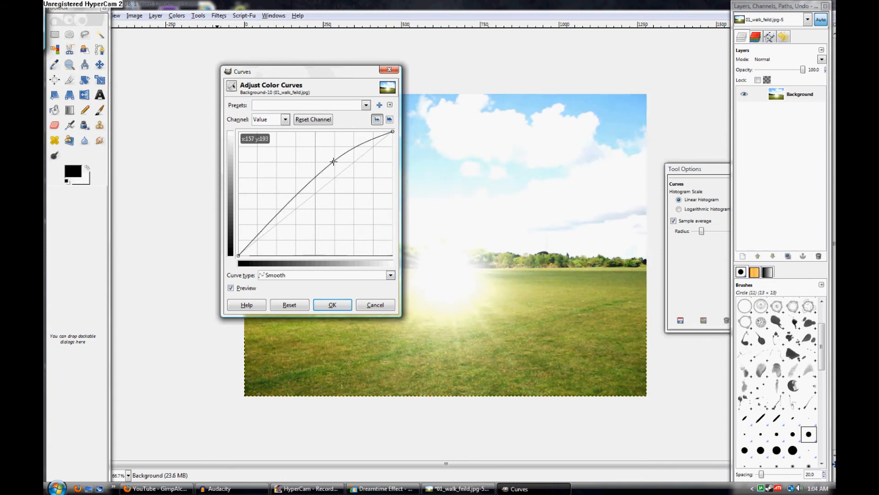
drag(277, 210, 302, 248)
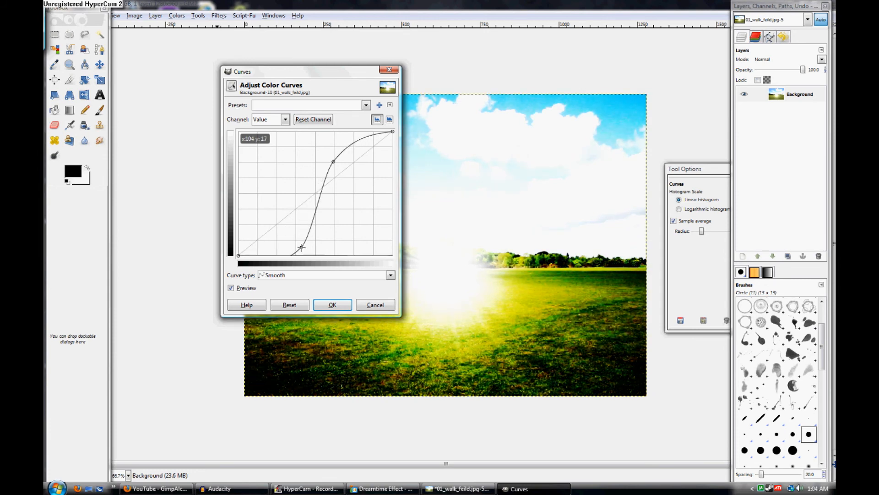
drag(302, 248, 291, 236)
drag(302, 72, 244, 77)
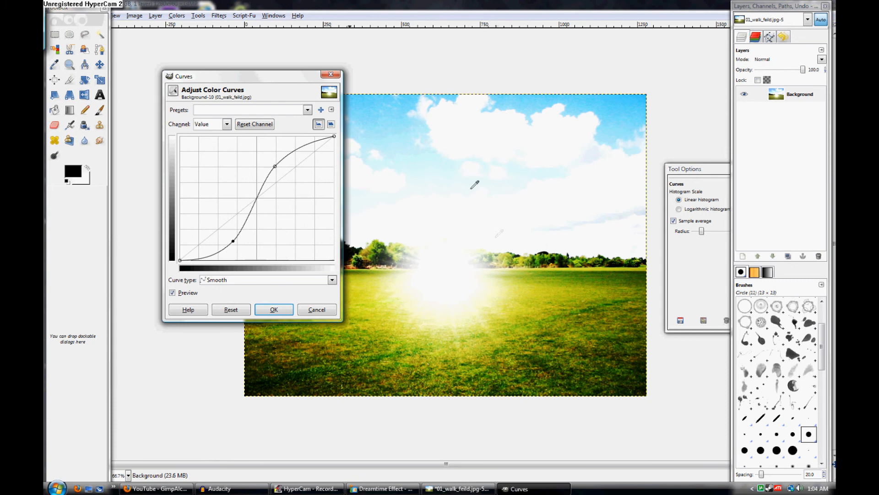
click(274, 309)
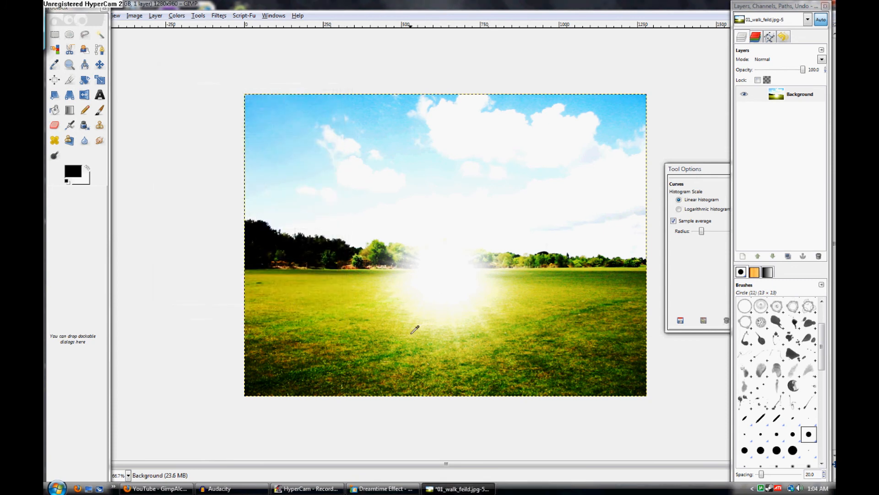
Boost the Green channel with a curve raised at its midpoint to about x 134, y 209, and apply it
click(177, 15)
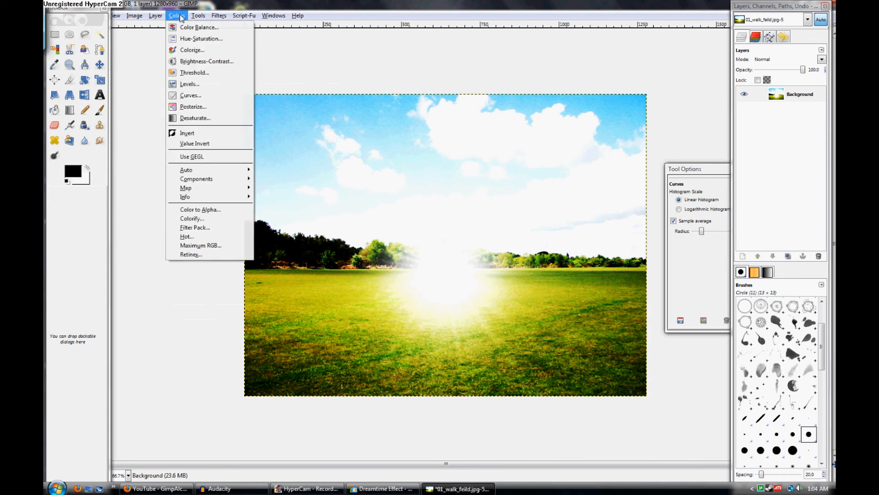
click(199, 94)
click(211, 124)
click(215, 156)
drag(278, 180, 261, 158)
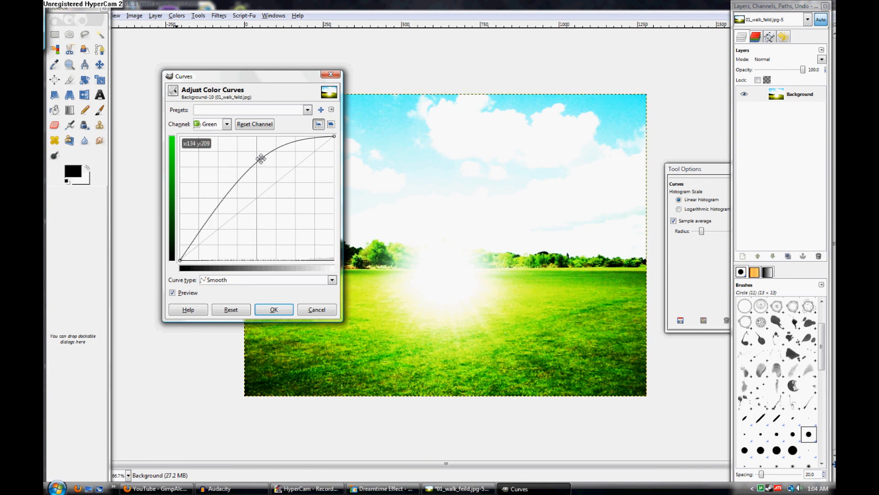
drag(275, 76, 232, 31)
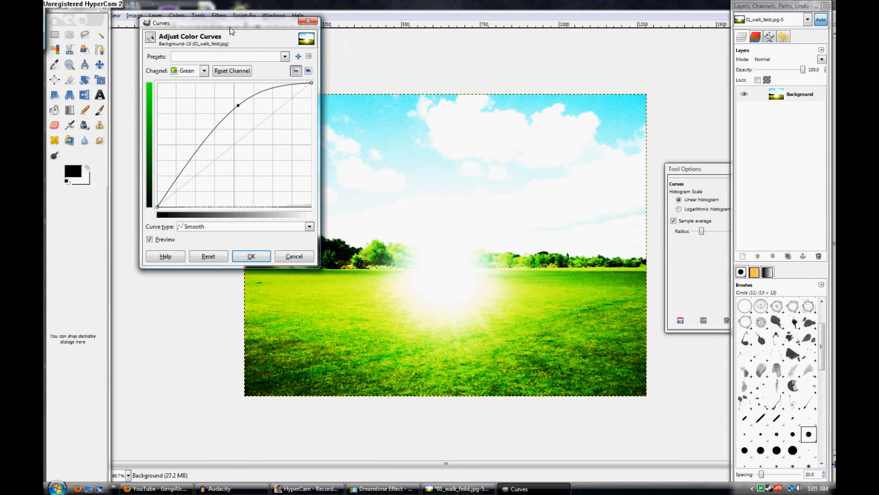
click(251, 256)
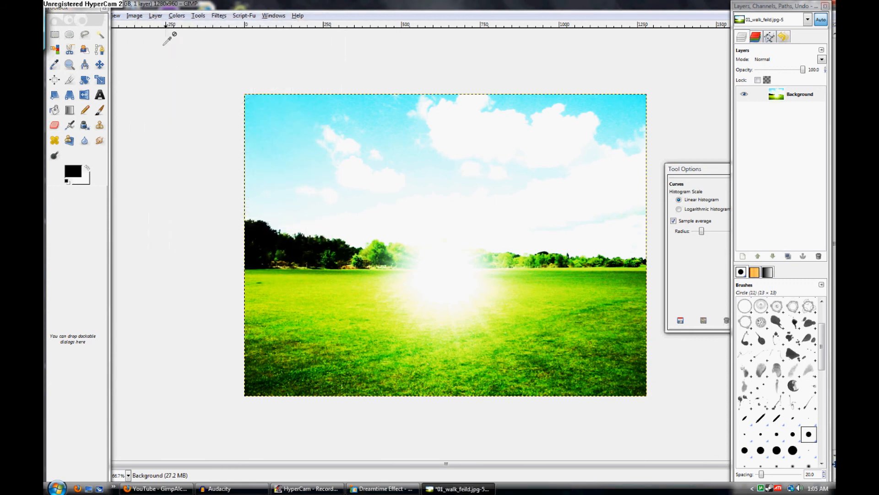